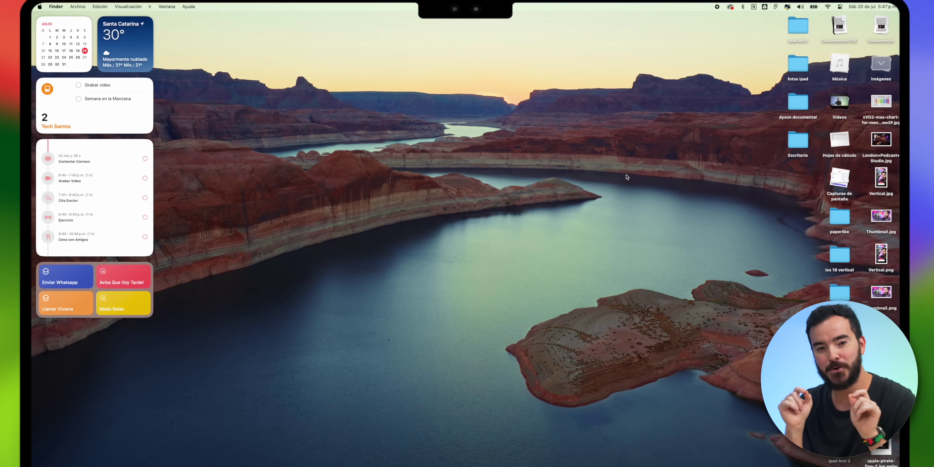
- Open and close the desktop widget editor, and mark the "Grabar video" reminder in the Tech Santos widget as completed
right_click(255, 173)
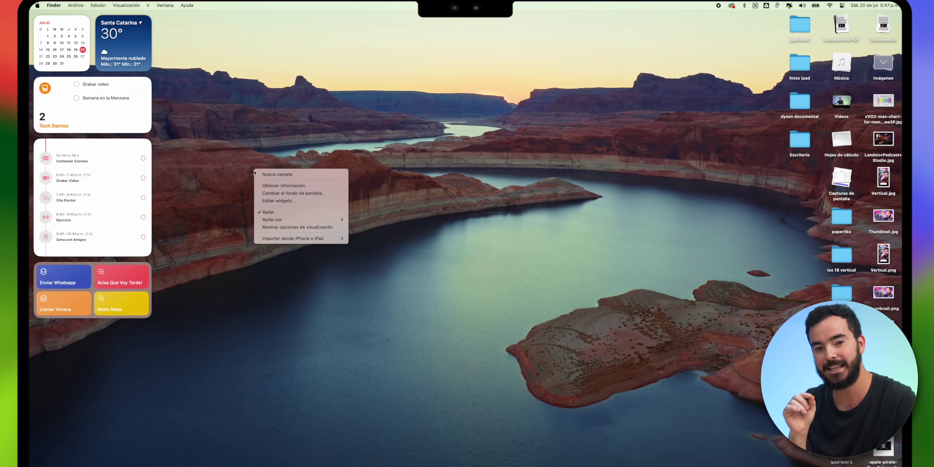
left_click(292, 200)
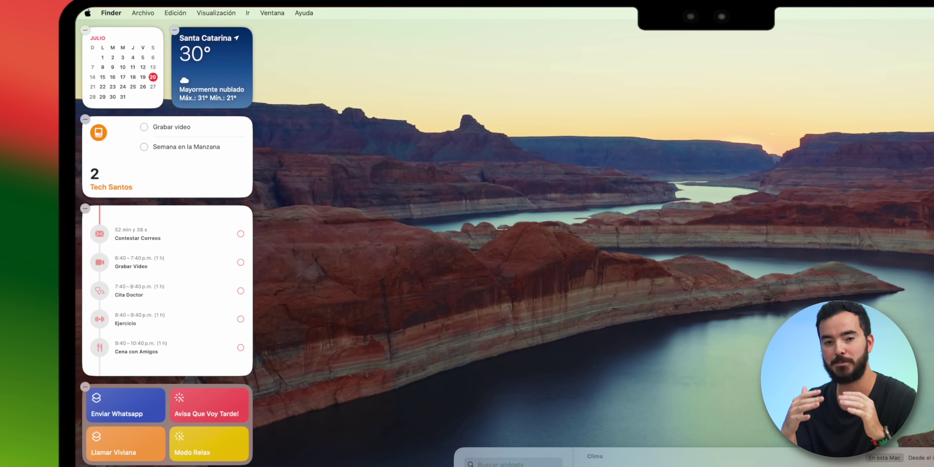
left_click(159, 167)
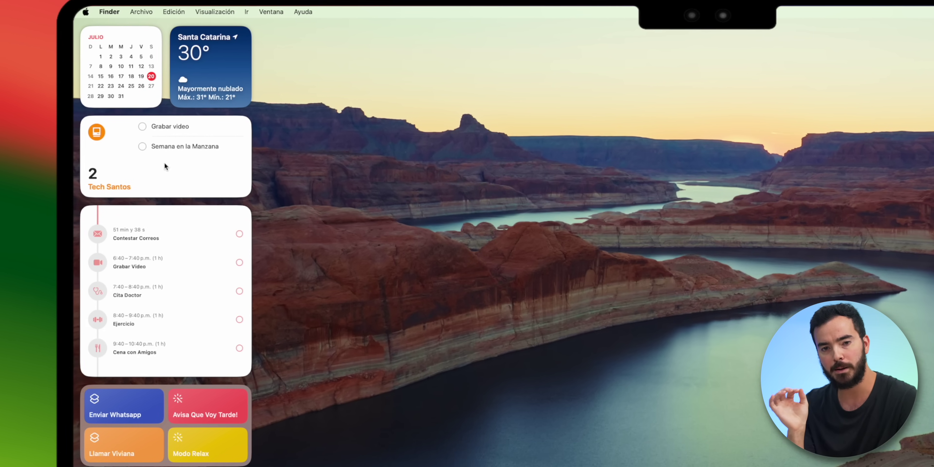
left_click(142, 127)
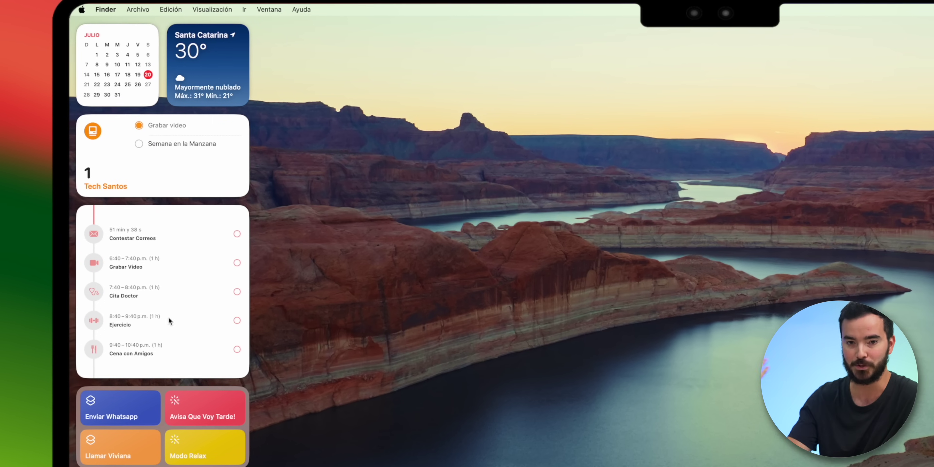
- Review the day's schedule in the planner app opened from its desktop widget, close it, and mark "Contestar Correos" as completed
left_click(156, 214)
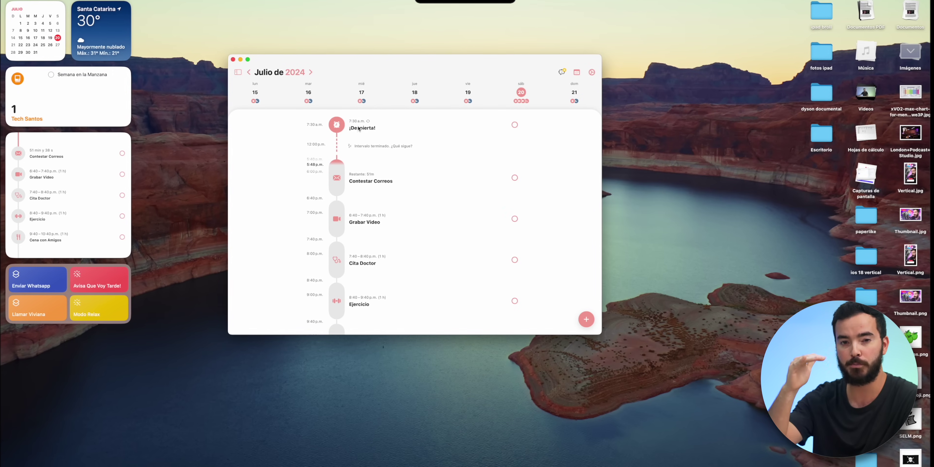
scroll(357, 222, "down", 2)
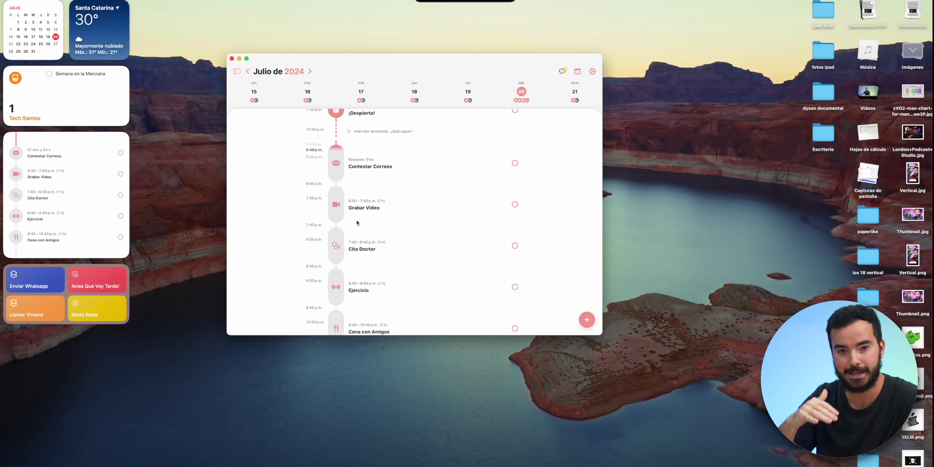
scroll(357, 222, "up", 1)
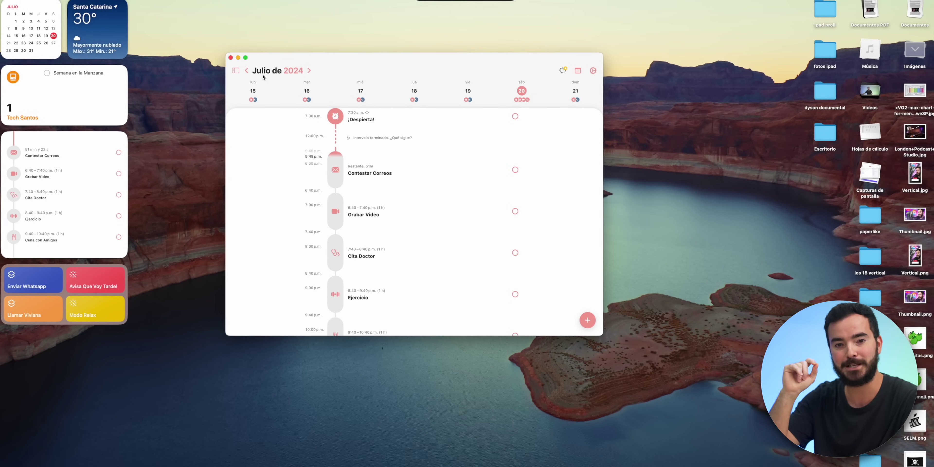
key("super+w")
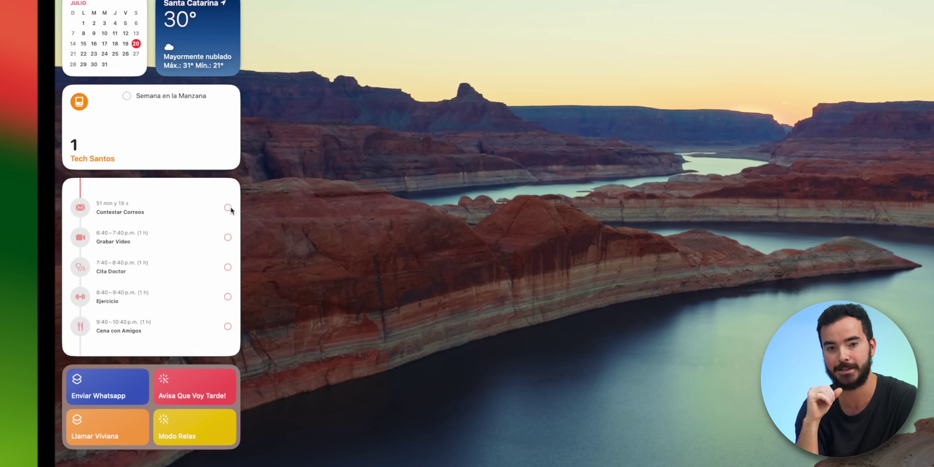
left_click(117, 151)
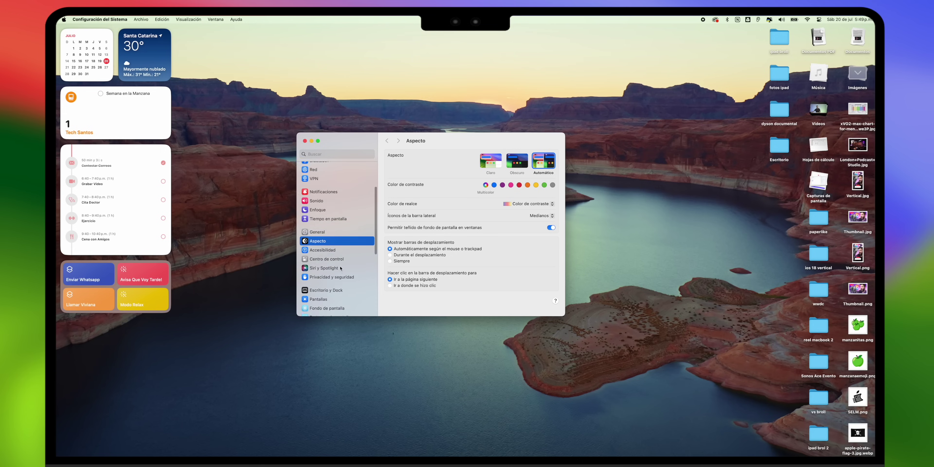
- In the system's Escritorio y Dock settings, set the widget style to Monocromo
scroll(340, 271, "down", 2)
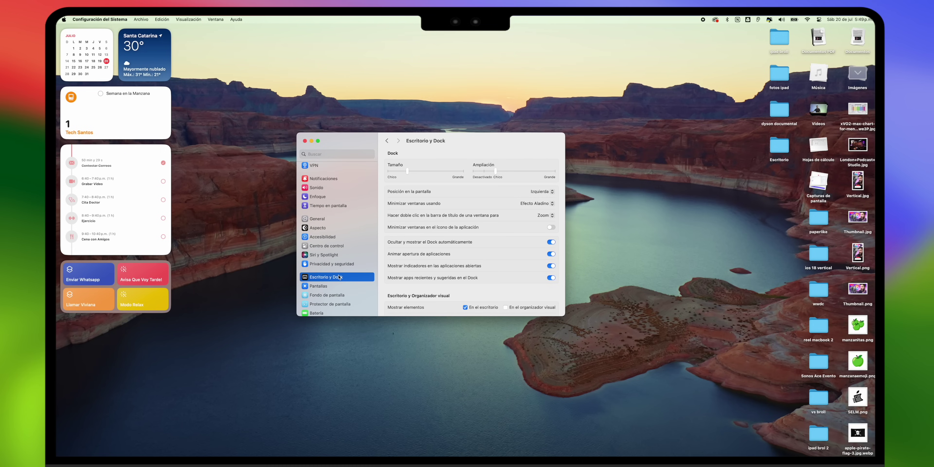
scroll(499, 264, "down", 5)
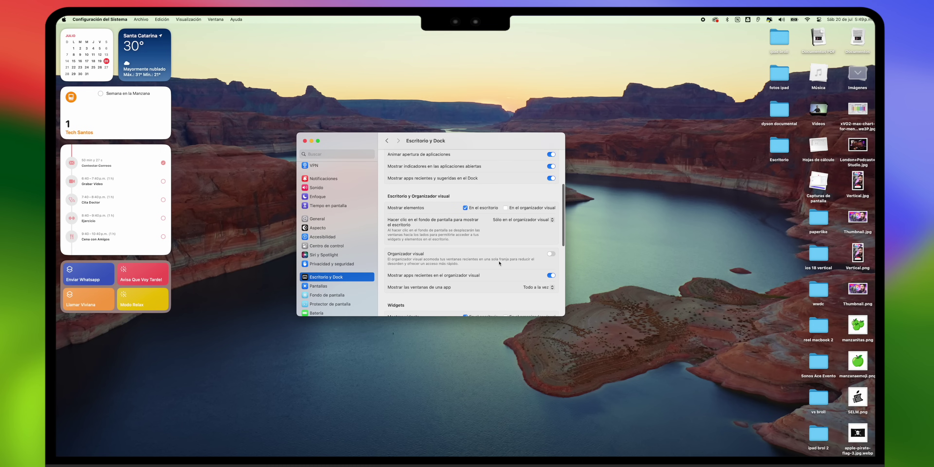
scroll(499, 259, "down", 6)
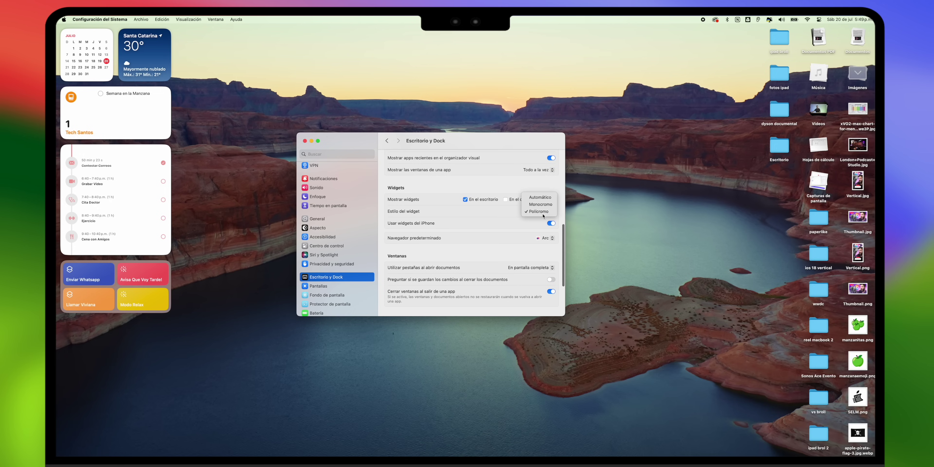
left_click(541, 209)
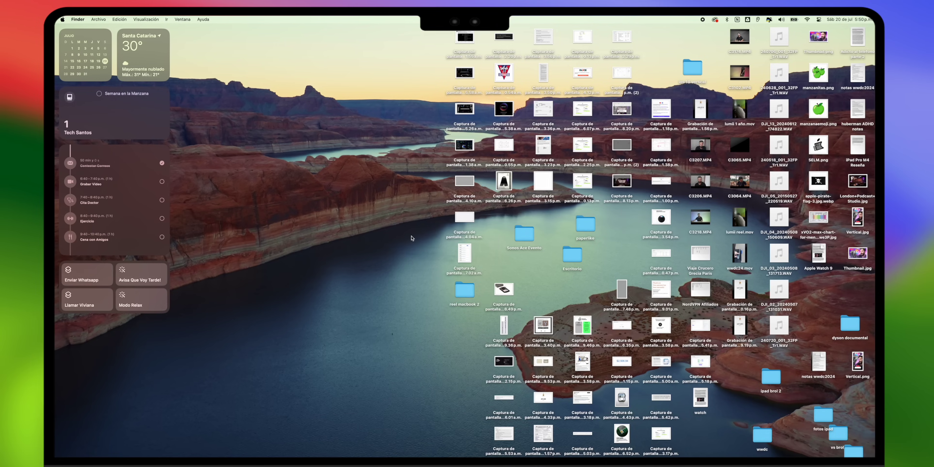
- Group the scattered desktop files into stacks arranged by Clase
right_click(410, 237)
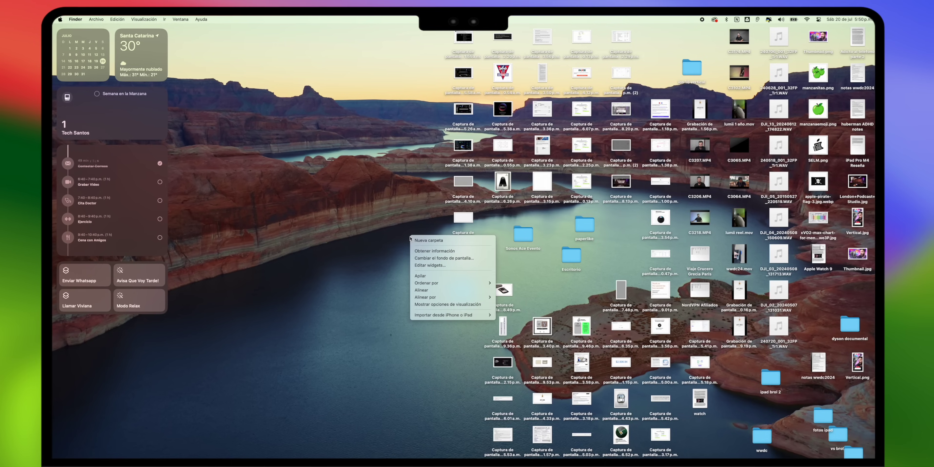
left_click(433, 279)
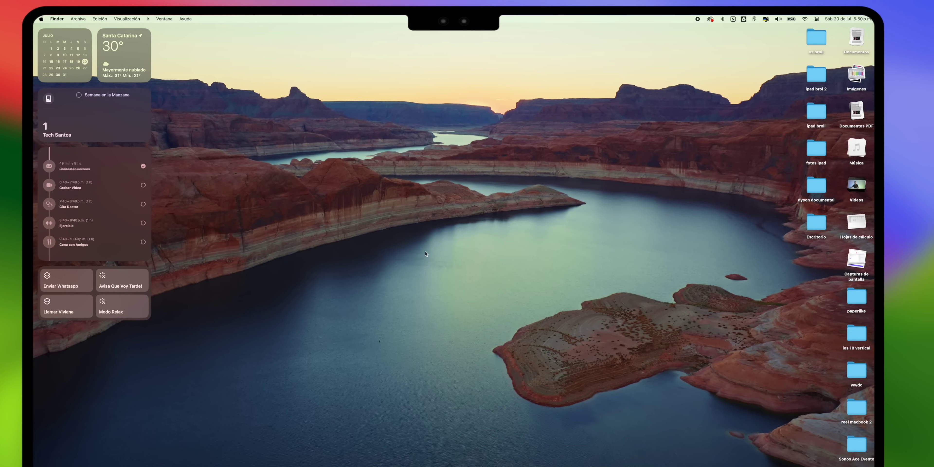
right_click(426, 253)
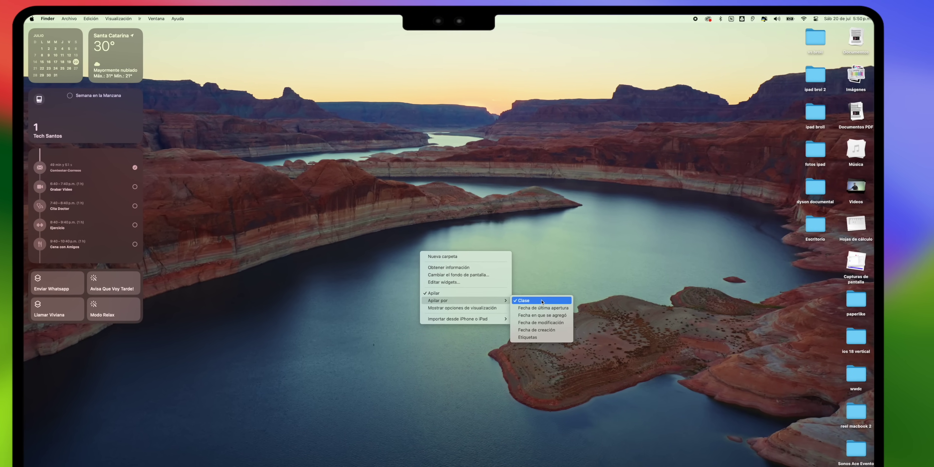
left_click(537, 302)
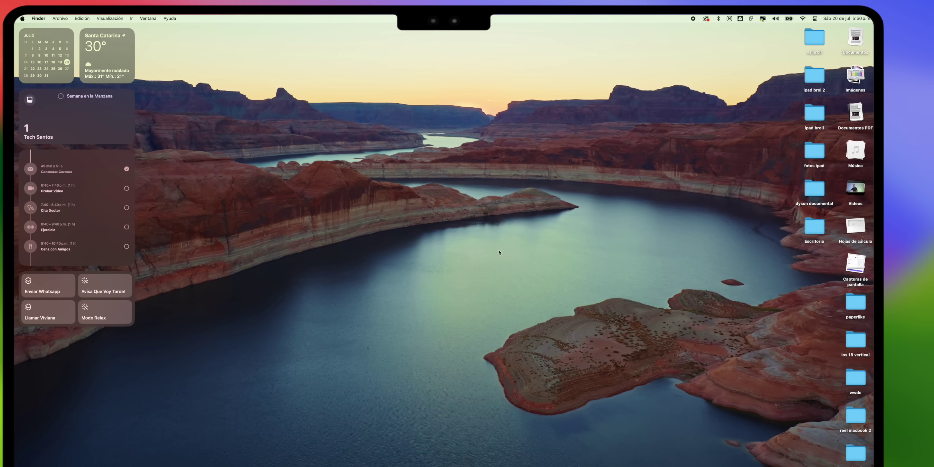
- Show the desktop's view options and set the icon label position to Derecha
right_click(455, 239)
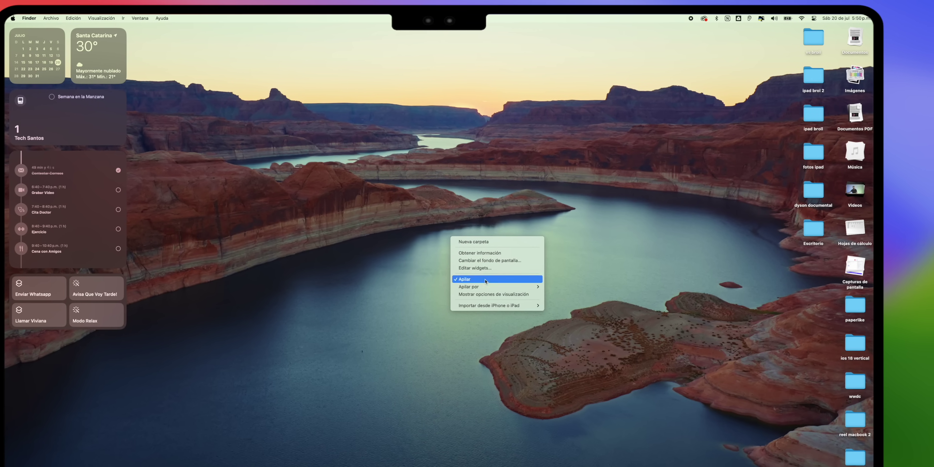
left_click(484, 295)
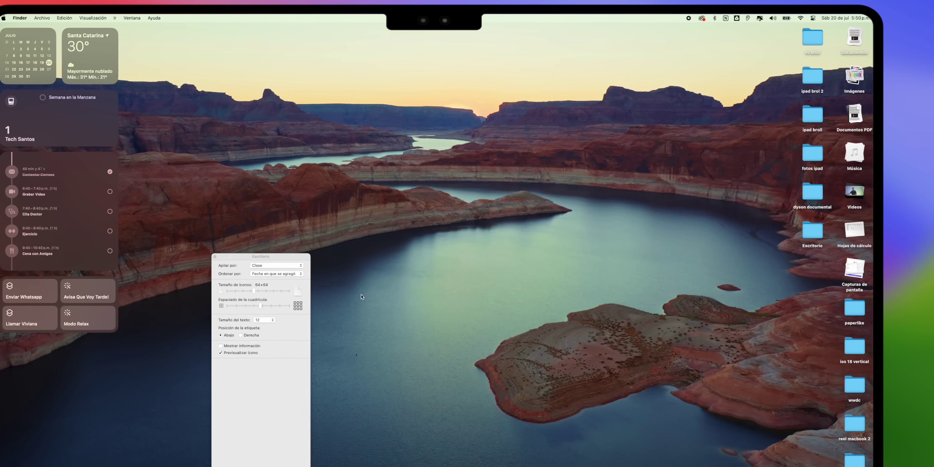
left_click_drag(280, 242, 278, 166)
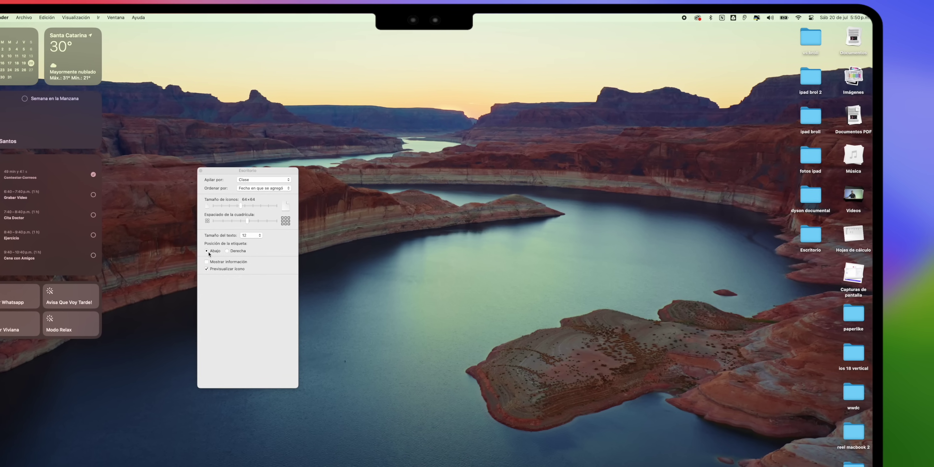
left_click(226, 252)
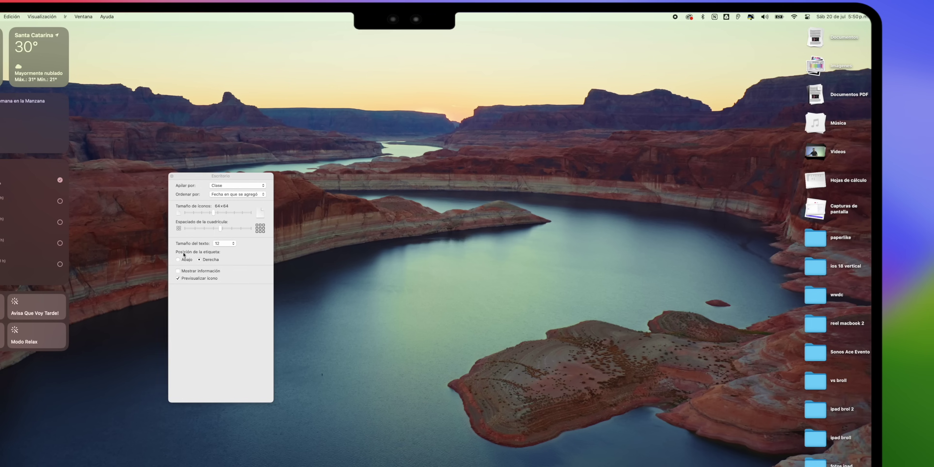
left_click(176, 260)
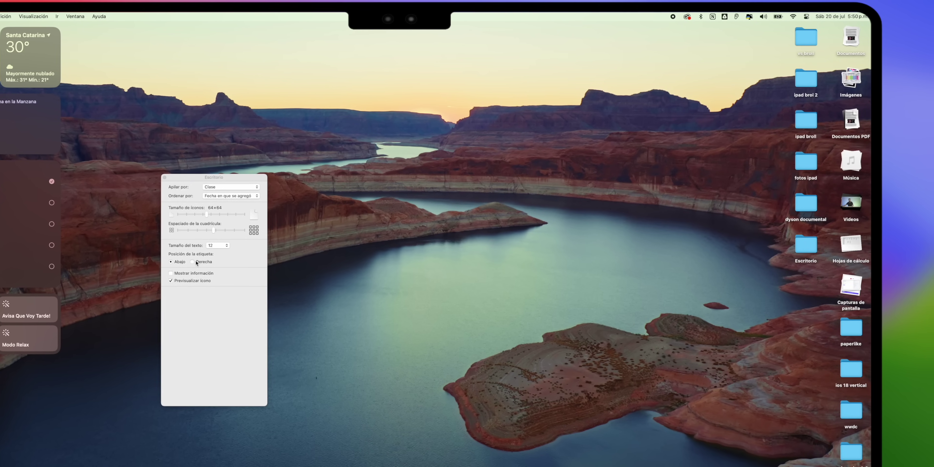
left_click(187, 264)
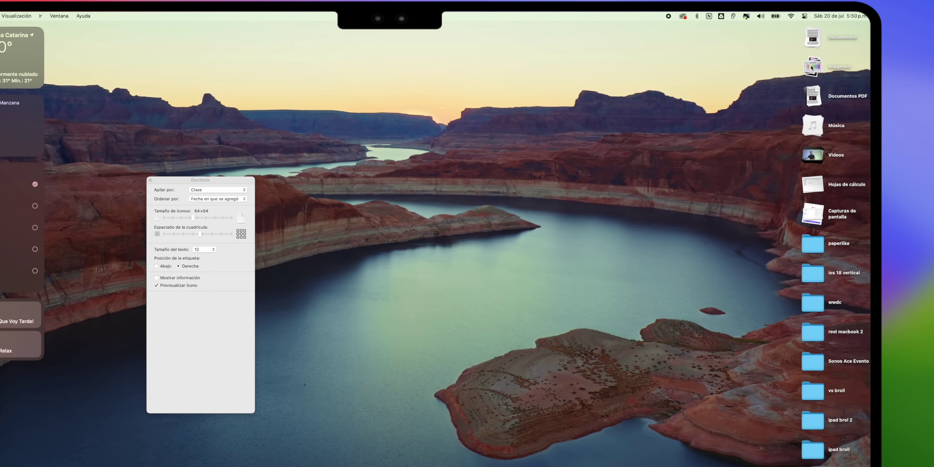
- Expand and collapse the Imágenes, Documentos PDF and Videos stacks on the desktop to view their files
left_click(812, 67)
left_click(814, 98)
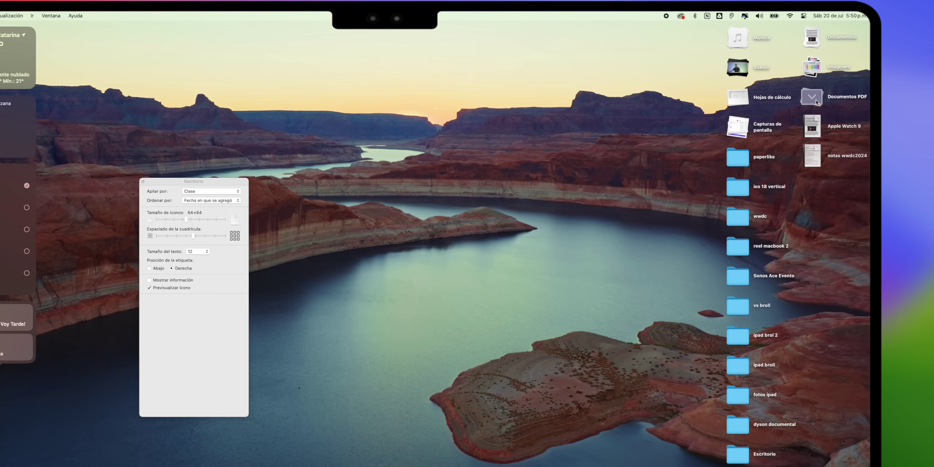
left_click(813, 97)
left_click(818, 157)
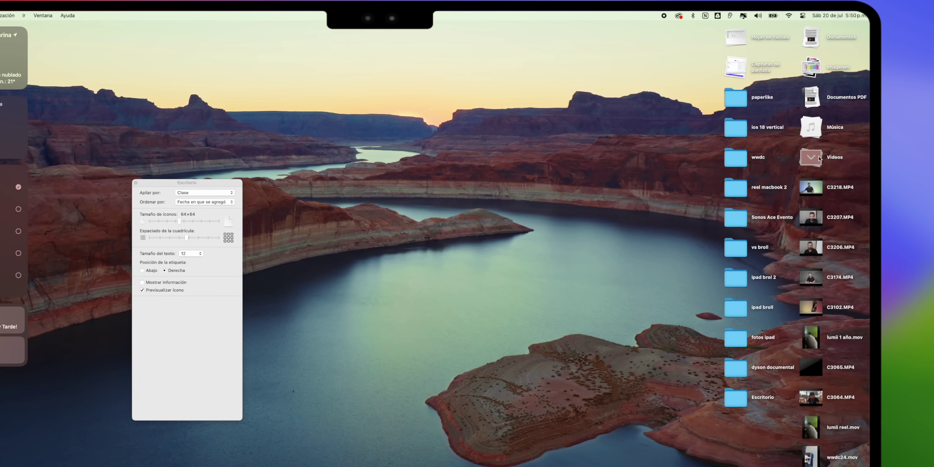
left_click(815, 158)
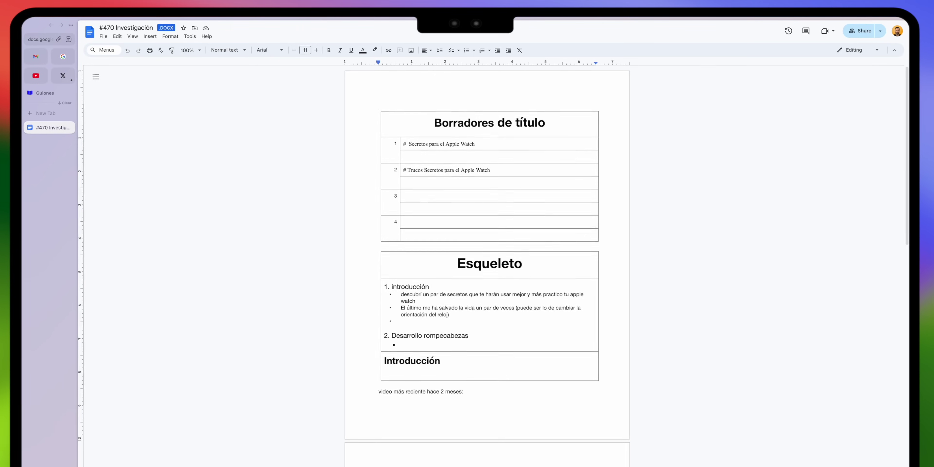
- Switch from the Guiones space to the TNT space in the browser and go through its news tabs to MacRumors
scroll(52, 225, "right", 3)
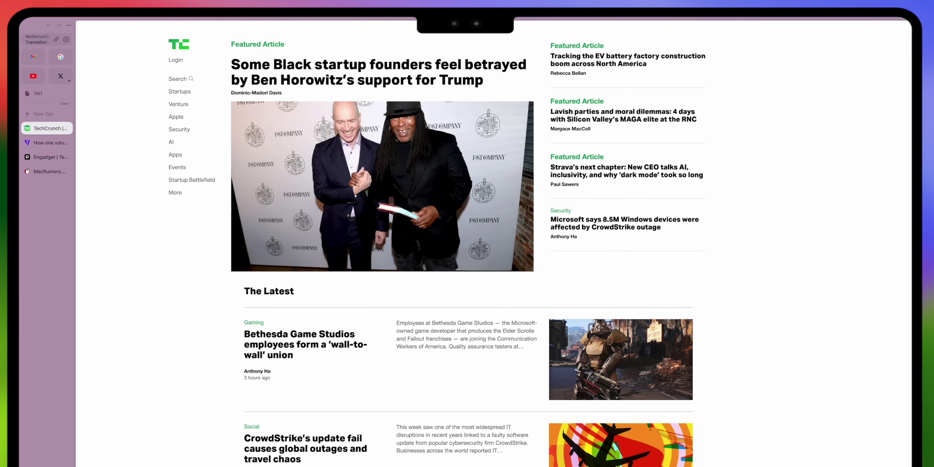
key("ctrl+Tab")
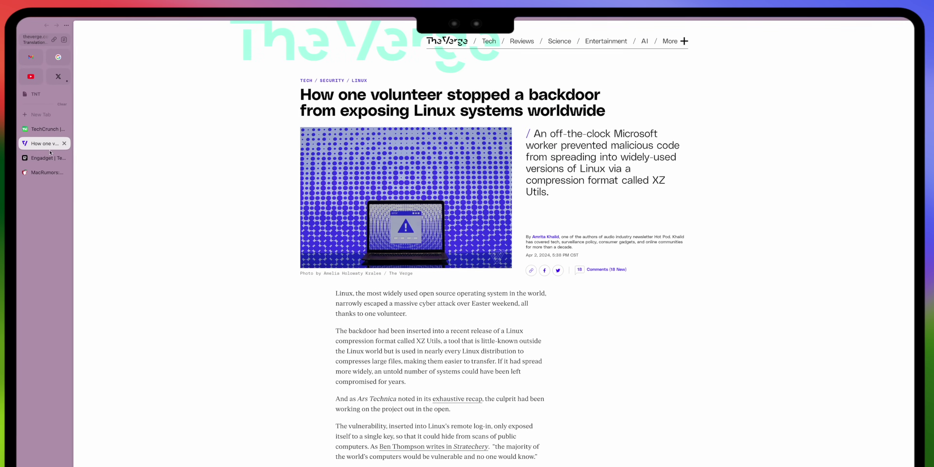
key("ctrl+Tab")
left_click(49, 173)
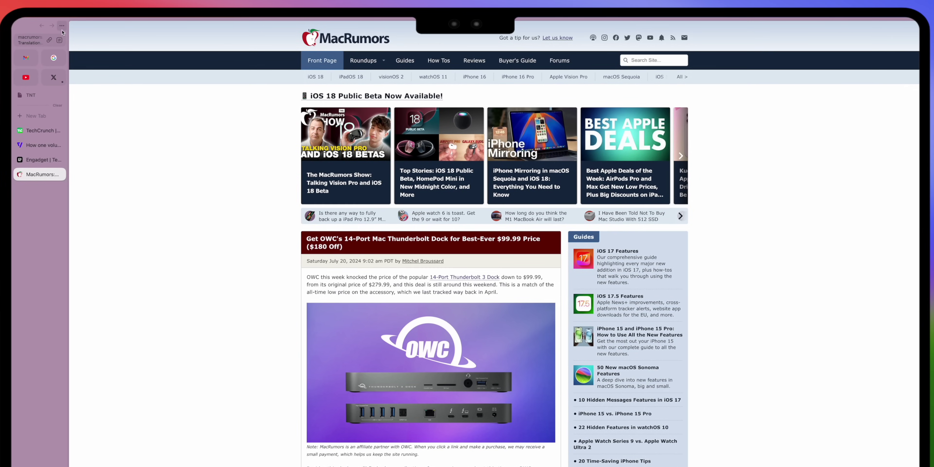
- Check the site controls and additional browser options for the MacRumors page
left_click(59, 40)
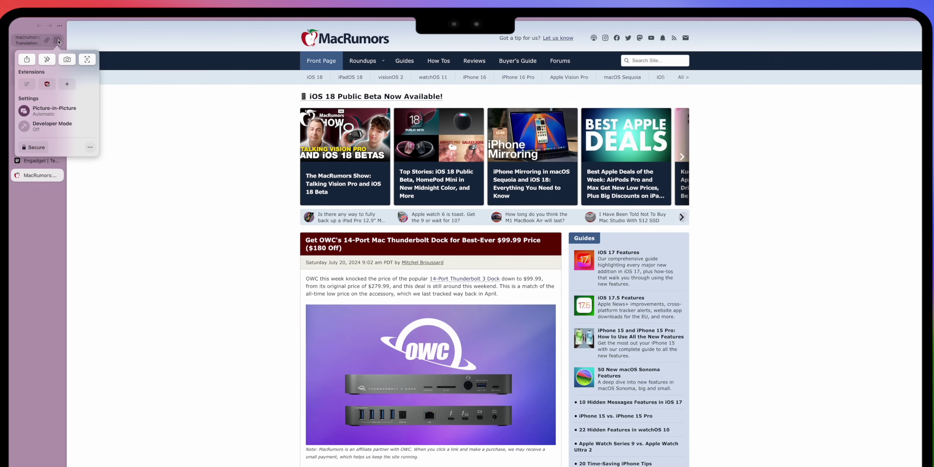
left_click(58, 40)
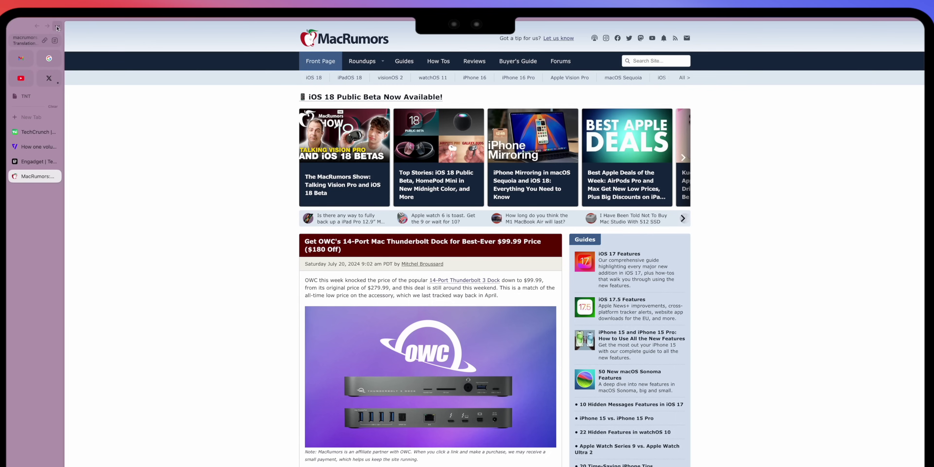
left_click(58, 28)
left_click(56, 61)
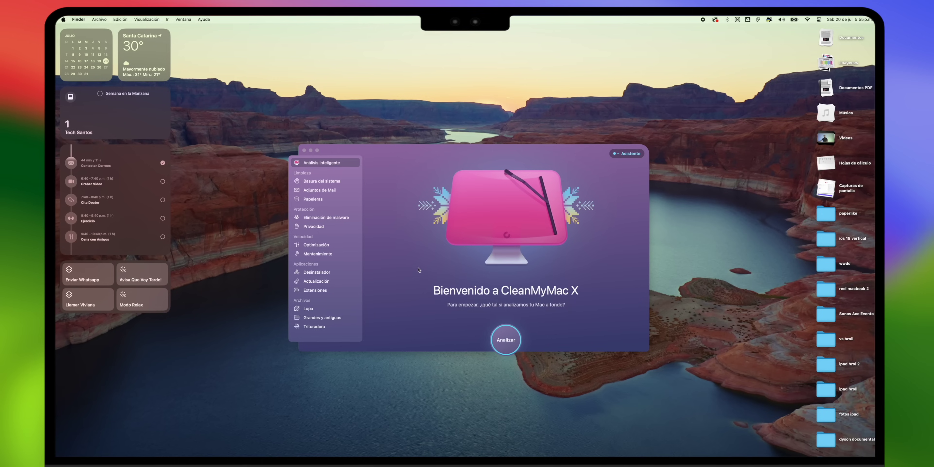
- Start the smart scan in CleanMyMac X, and view the Mac's CPU details in its quick status monitor
left_click(505, 340)
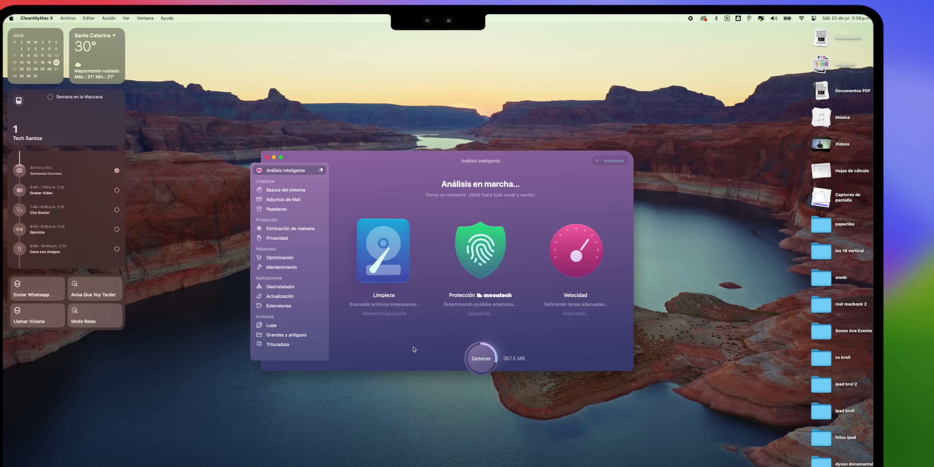
left_click_drag(568, 158, 503, 158)
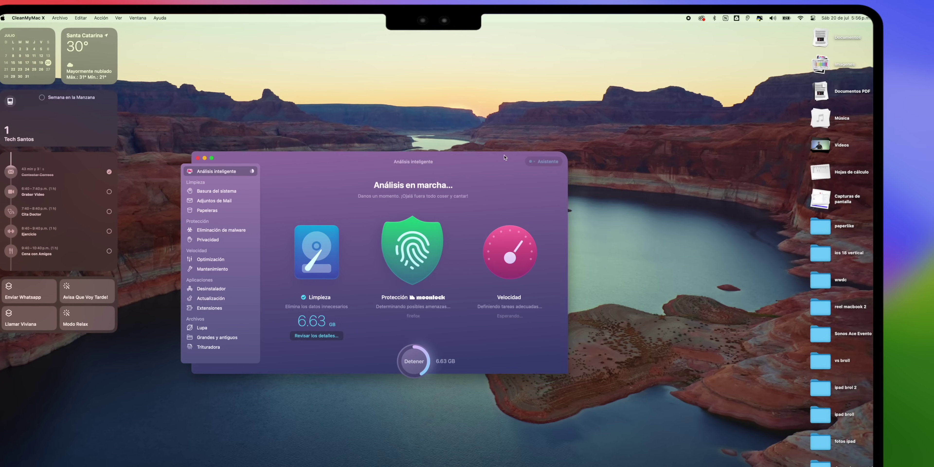
left_click(758, 18)
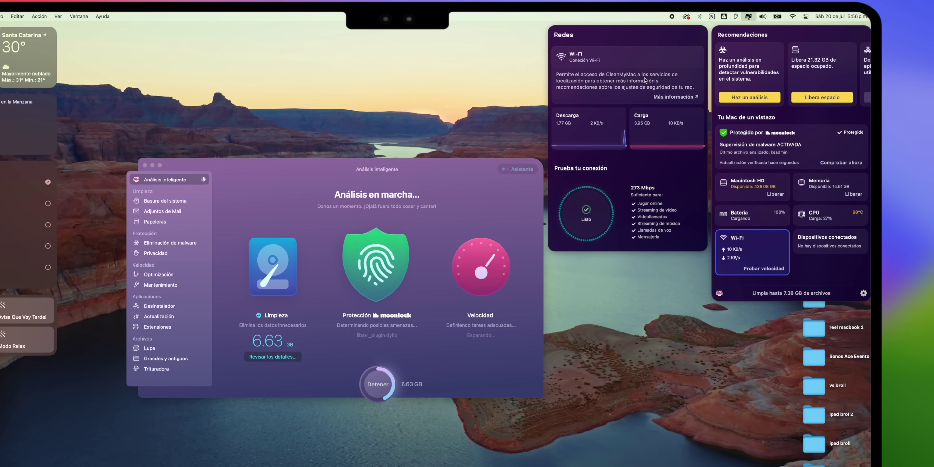
mouse_move(827, 222)
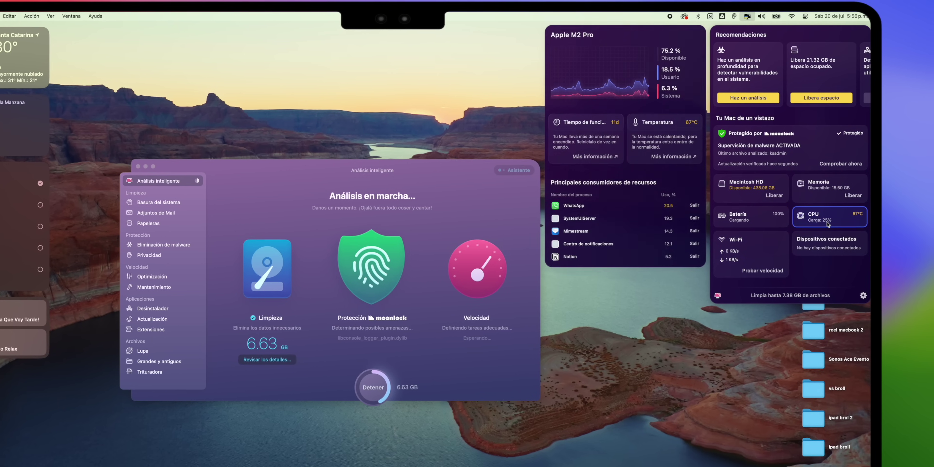